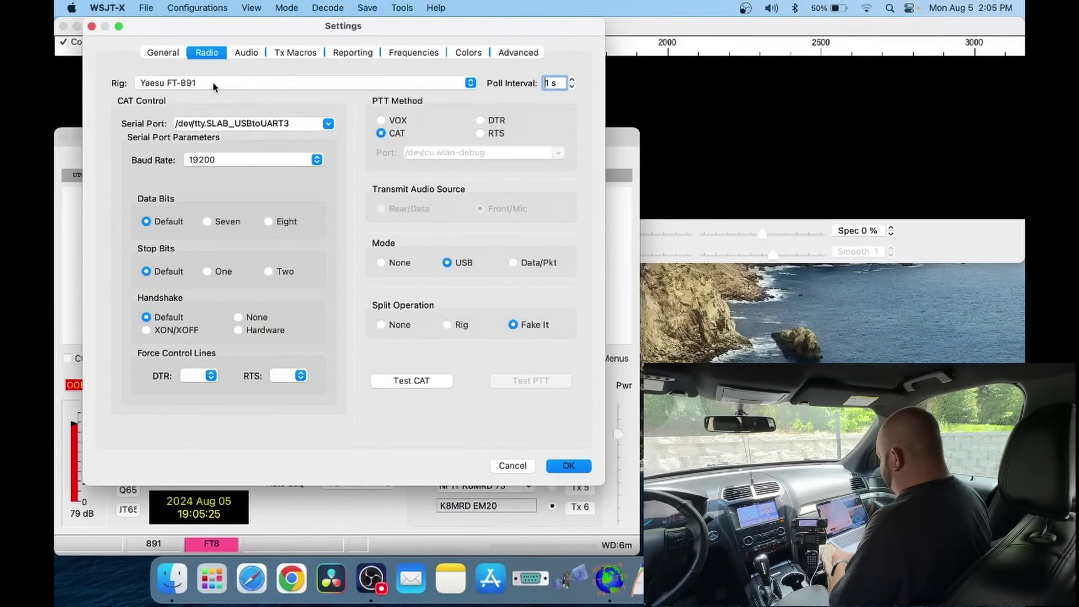
Step: Review the available serial ports and test CAT control with /dev/tty.SLAB_USBtoUART3 for the Yaesu FT-891
click(329, 124)
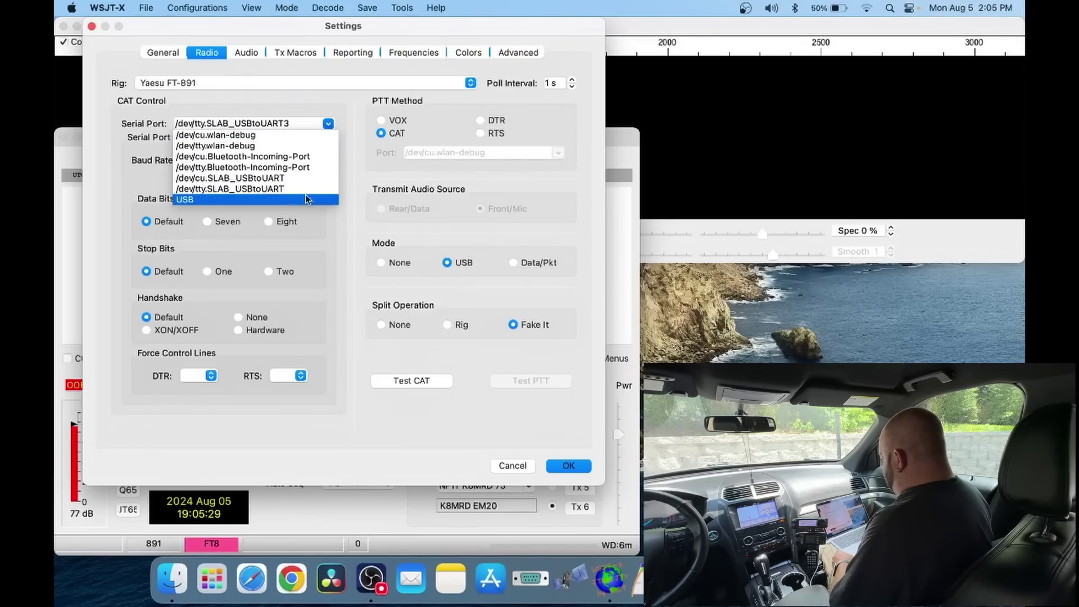
click(342, 207)
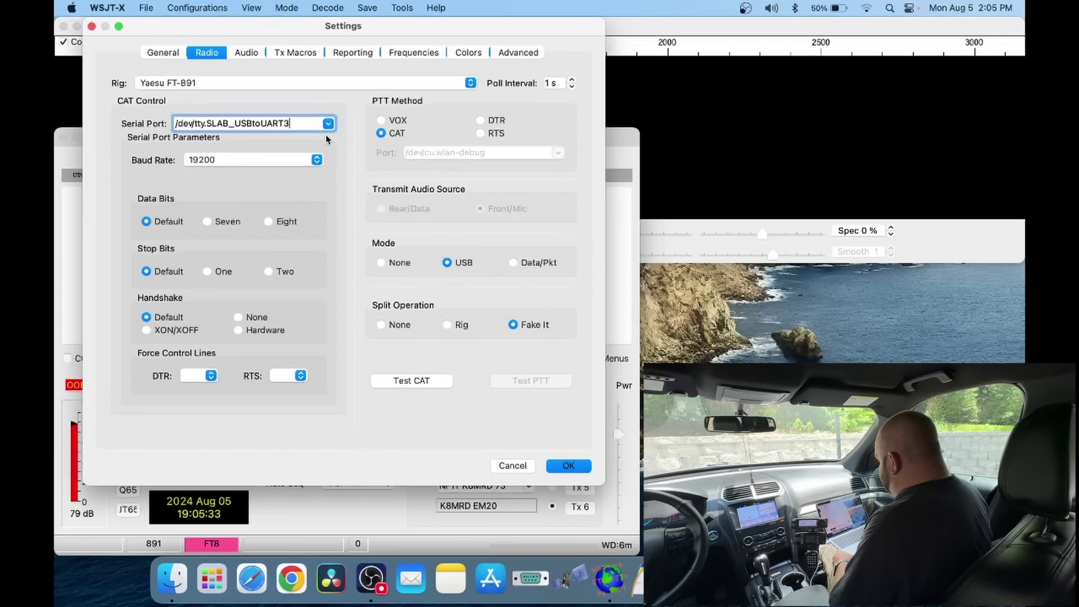
click(418, 384)
click(517, 379)
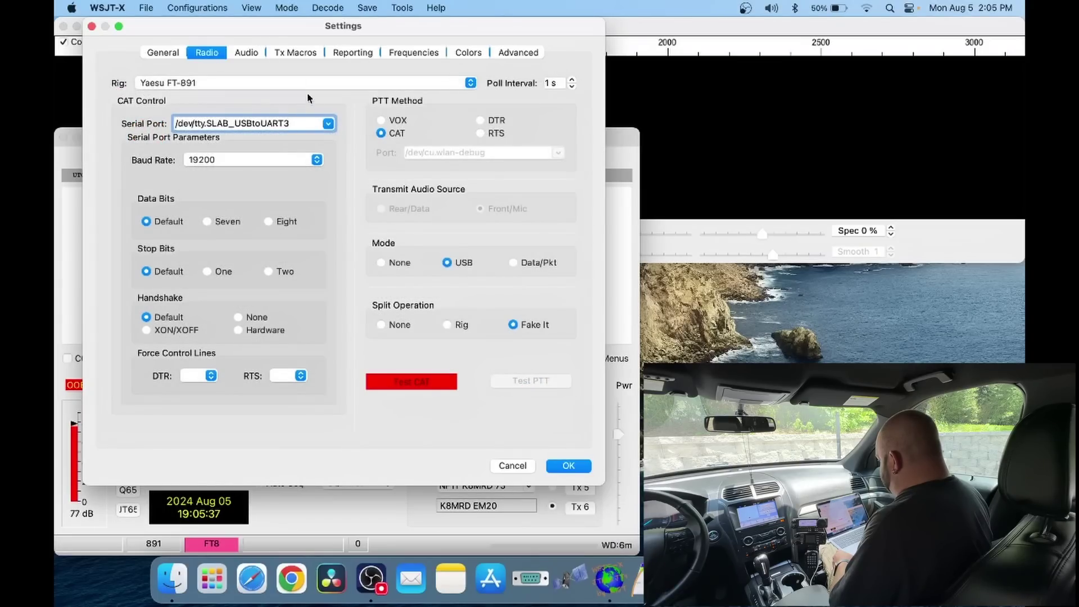
Step: Set the CAT serial port to /dev/tty.SLAB_USBtoUART and test CAT control
click(328, 124)
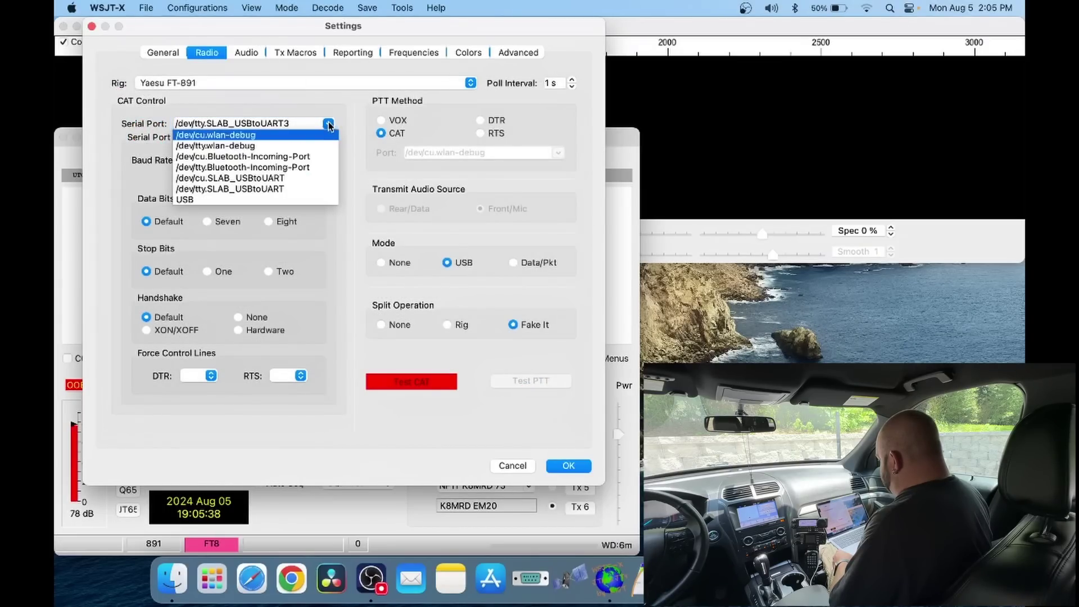
click(303, 188)
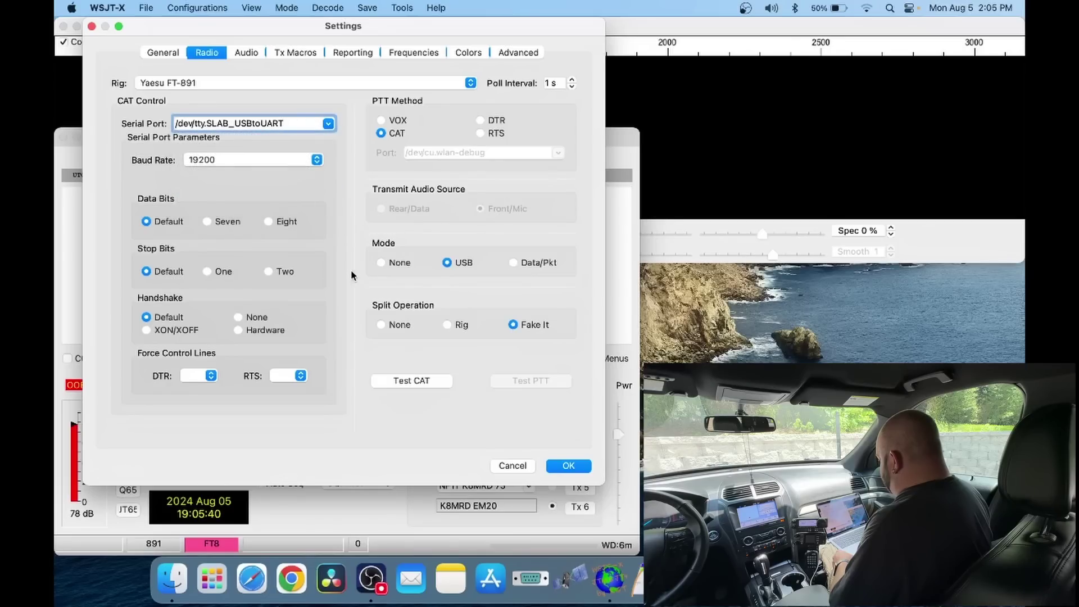
click(422, 382)
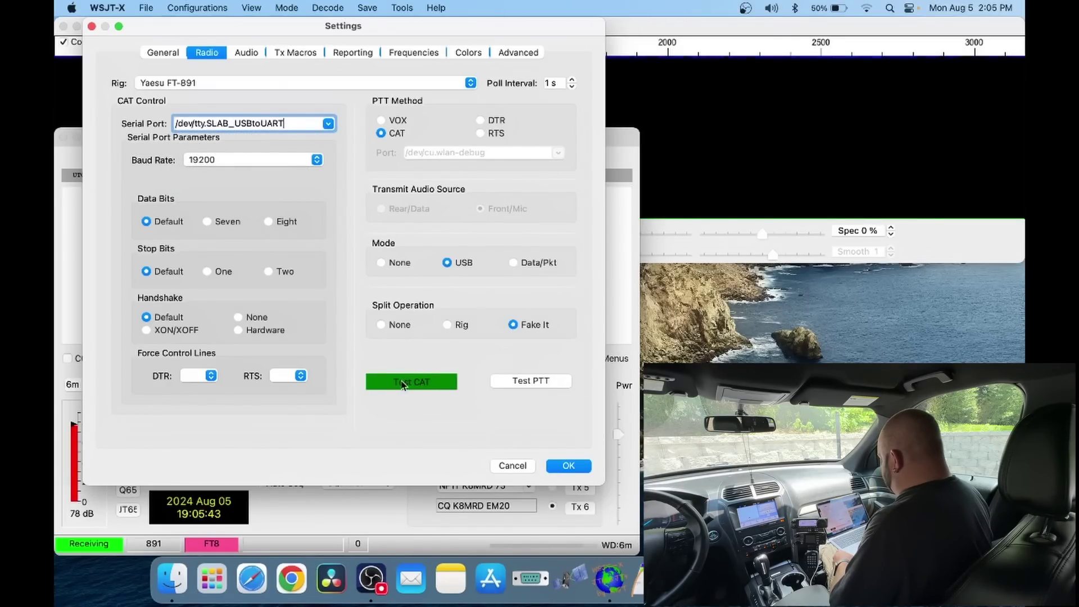
Step: Choose USB Audio Device as both soundcard input and output, and apply the settings
click(253, 53)
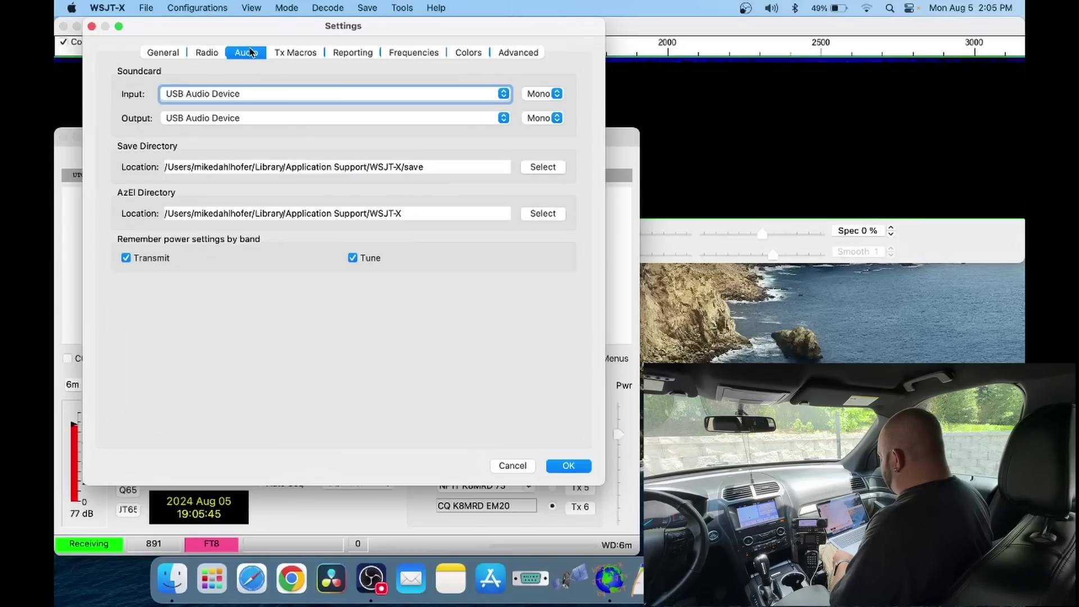
click(264, 94)
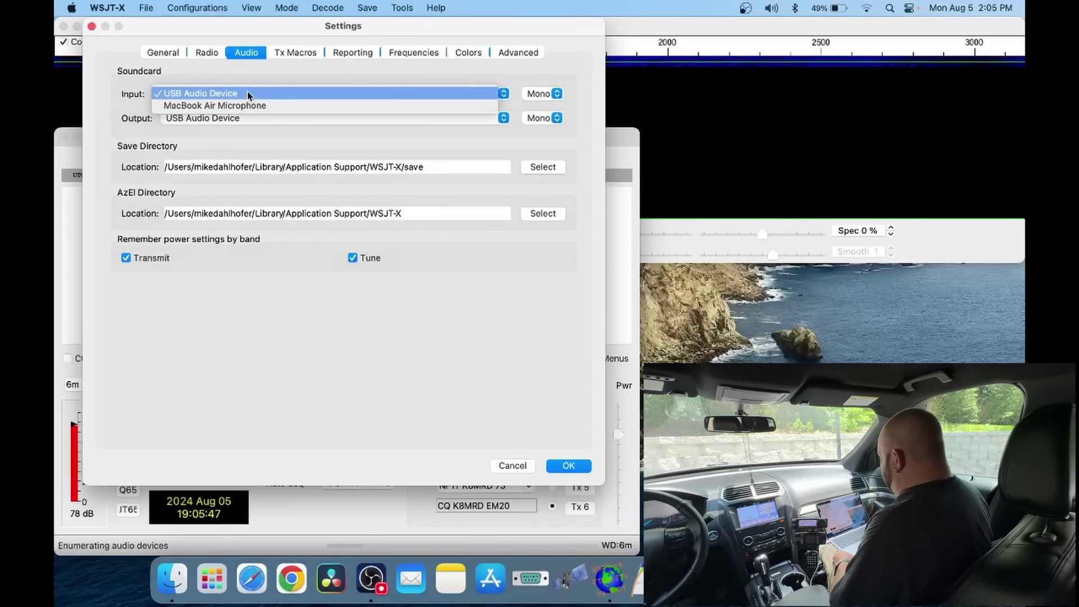
click(249, 96)
click(262, 117)
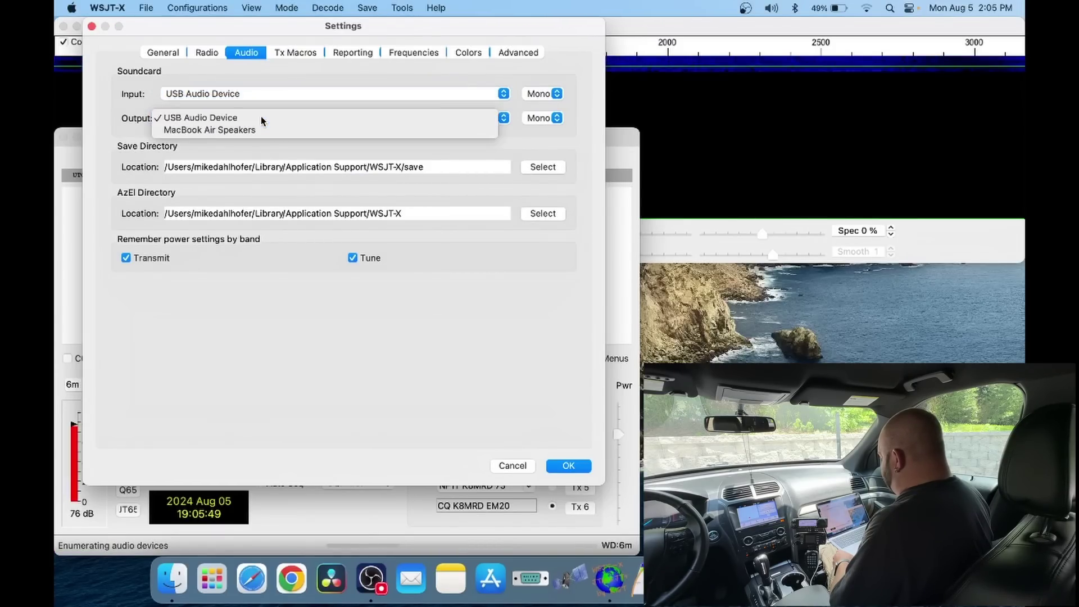
click(261, 118)
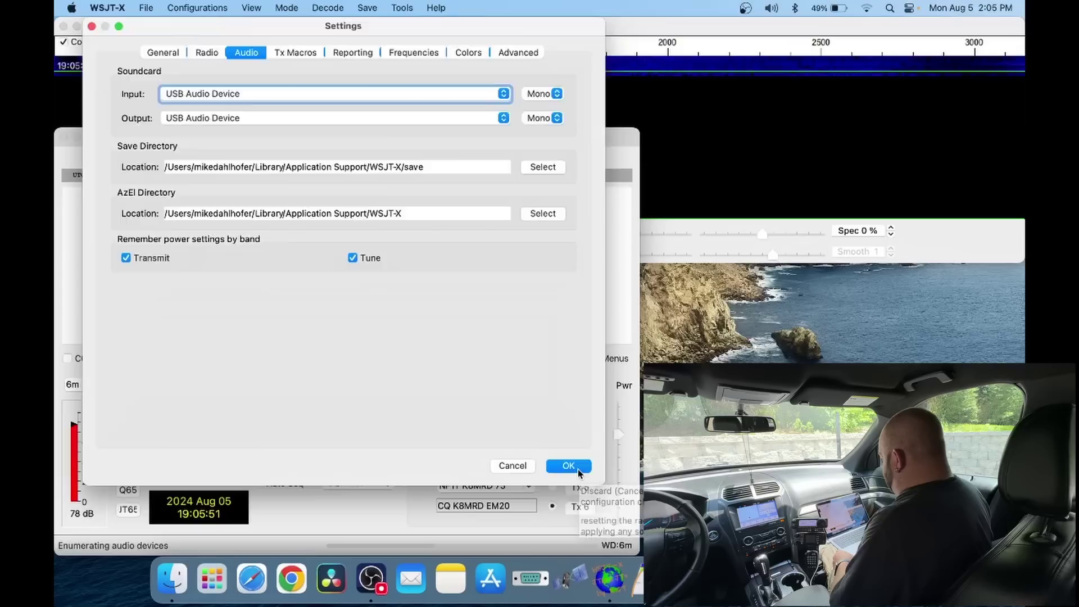
click(578, 469)
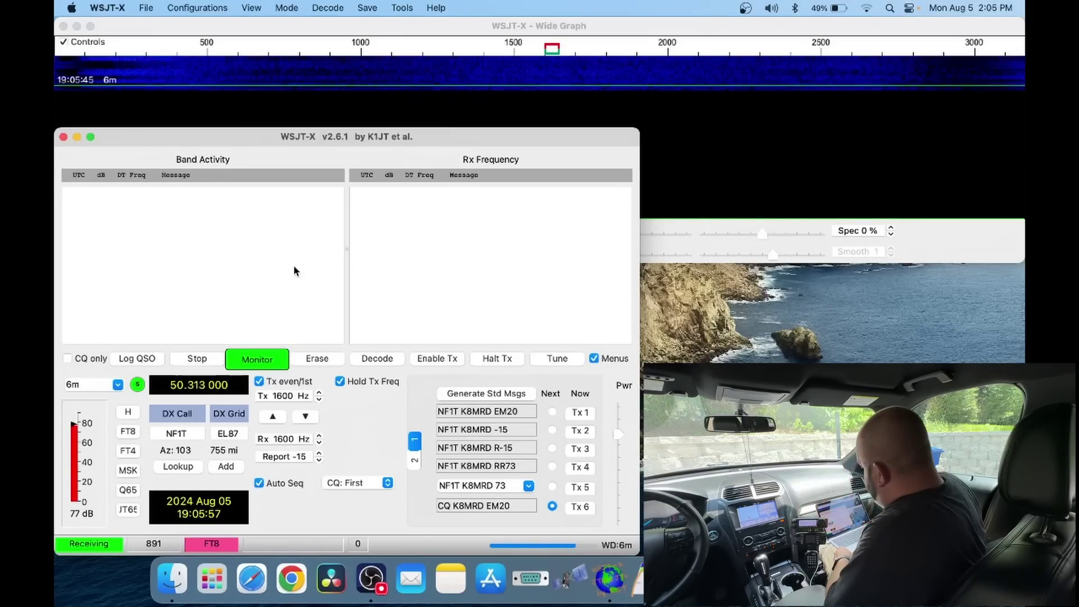
Step: Switch the operating band to 20m at 14.074 MHz
click(118, 385)
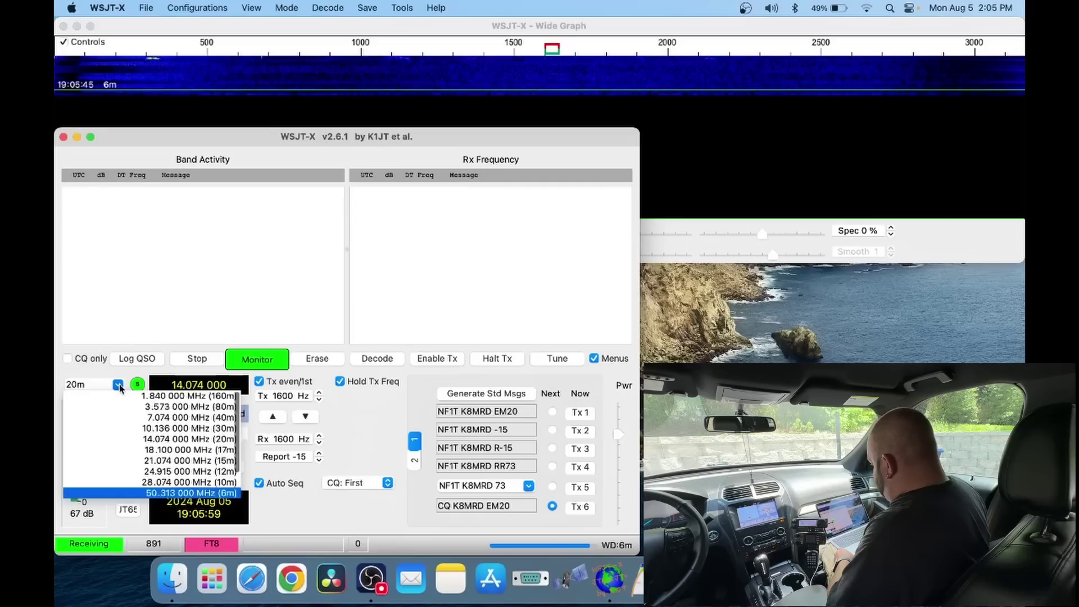
click(126, 441)
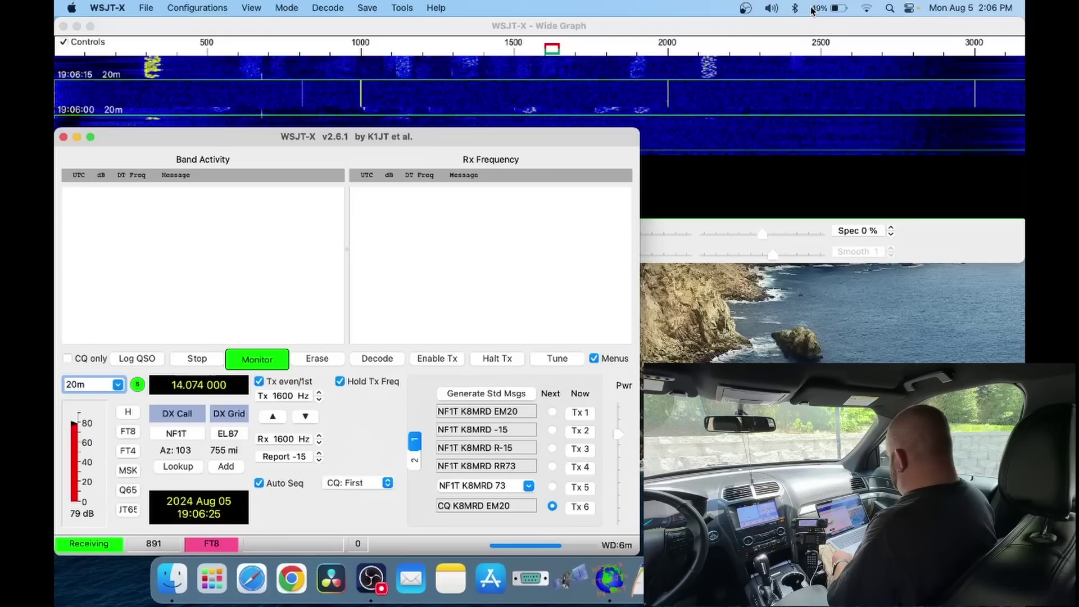
Step: In the macOS Sound settings, select USB Audio Device as input, lower its input volume, and close the settings
click(772, 8)
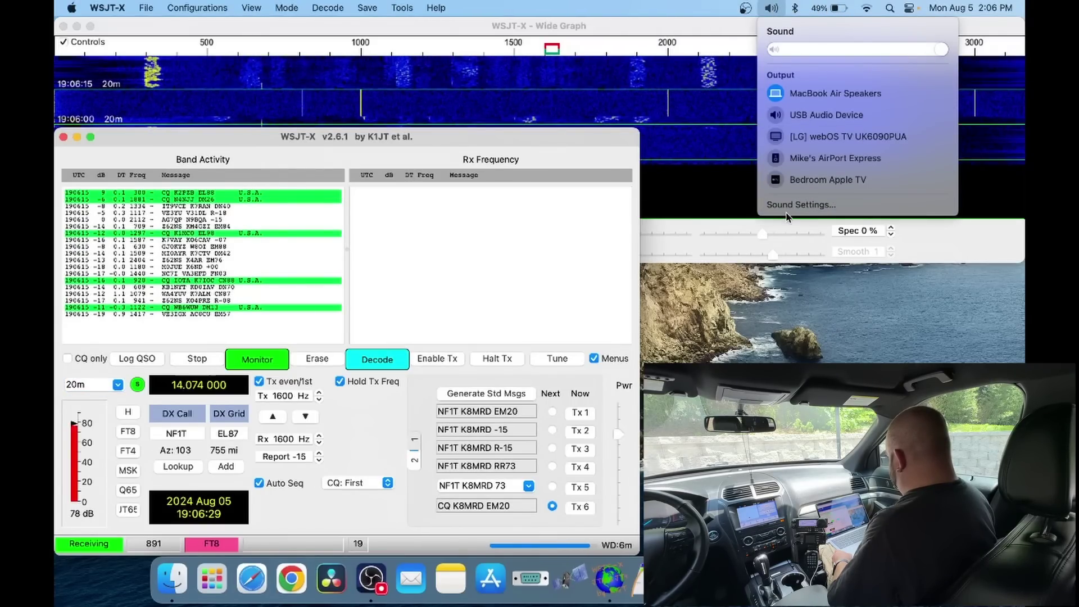
click(798, 205)
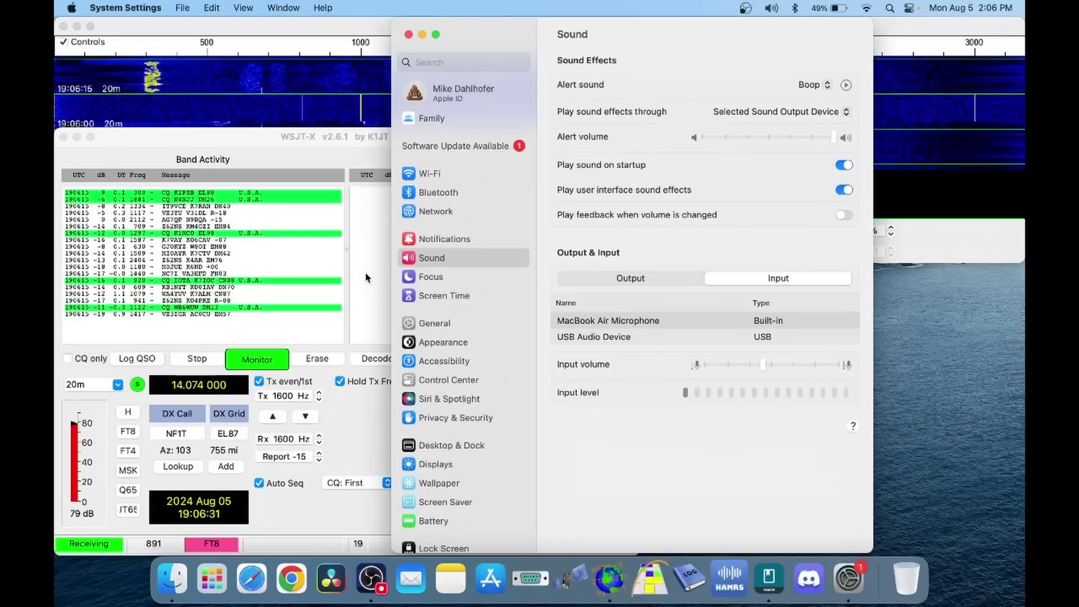
click(742, 338)
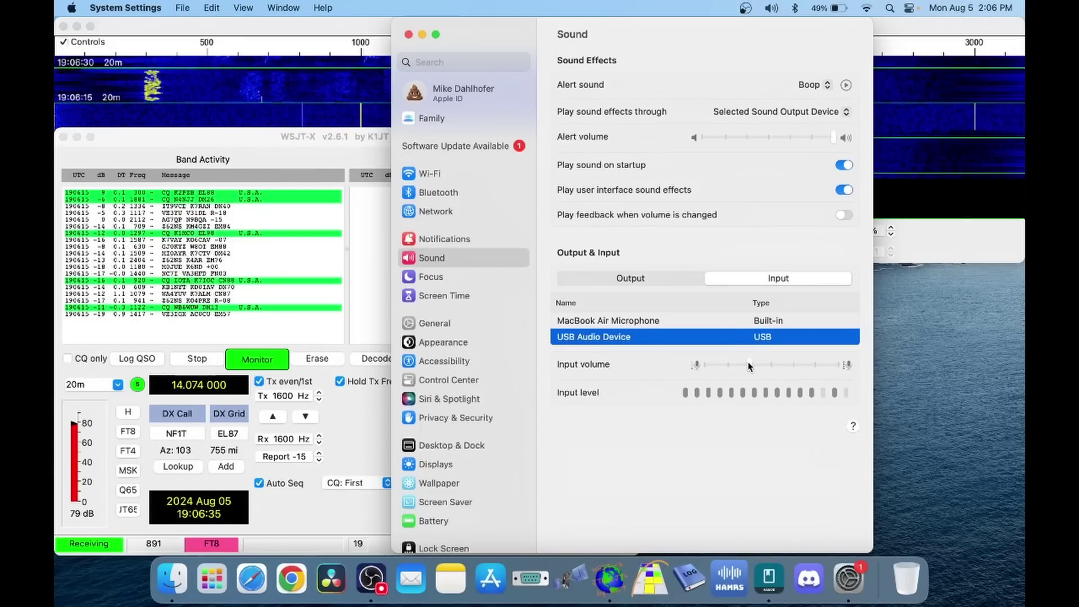
drag(749, 366, 723, 368)
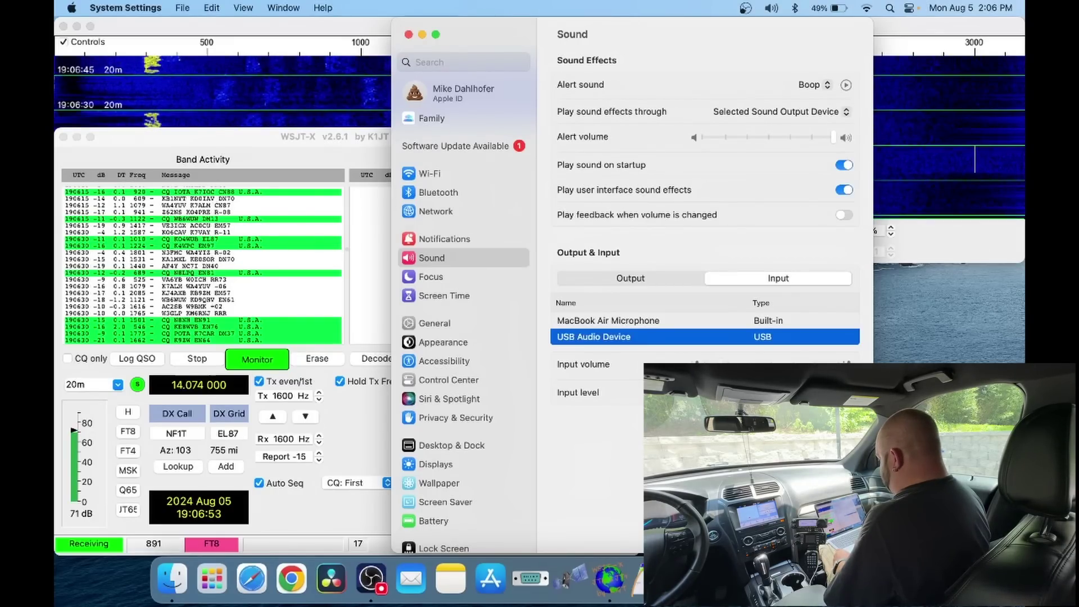
click(408, 35)
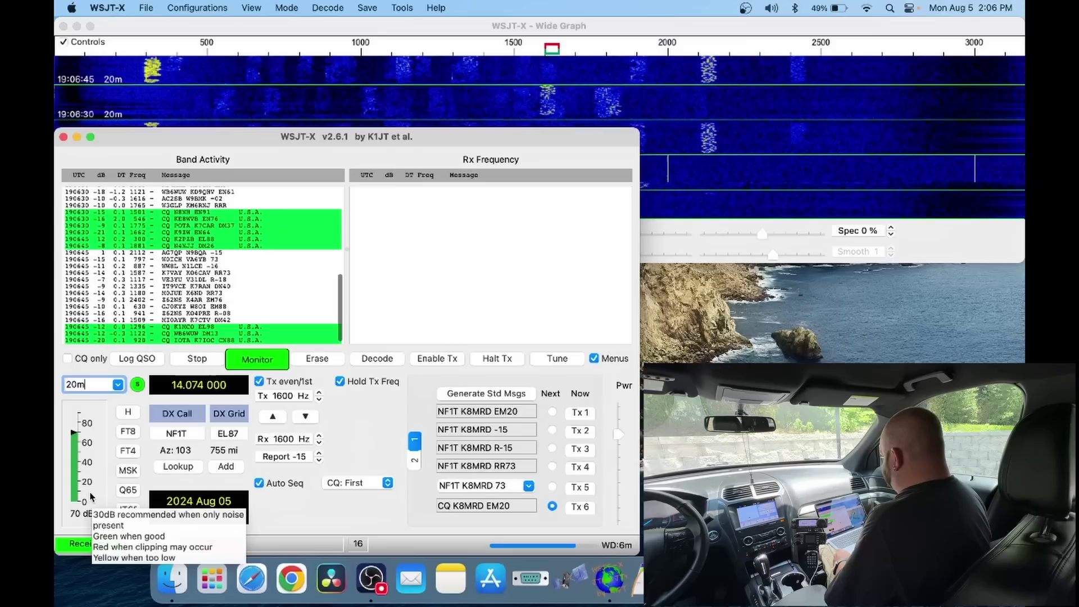
Step: Transmit a tune carrier on 20m twice, stopping it each time
click(574, 360)
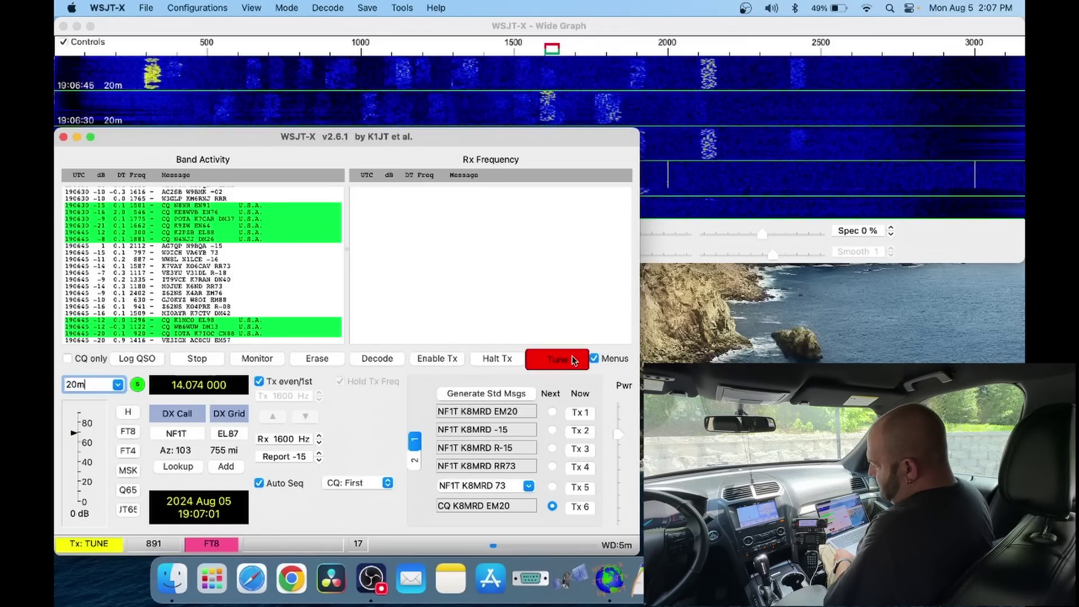
click(573, 360)
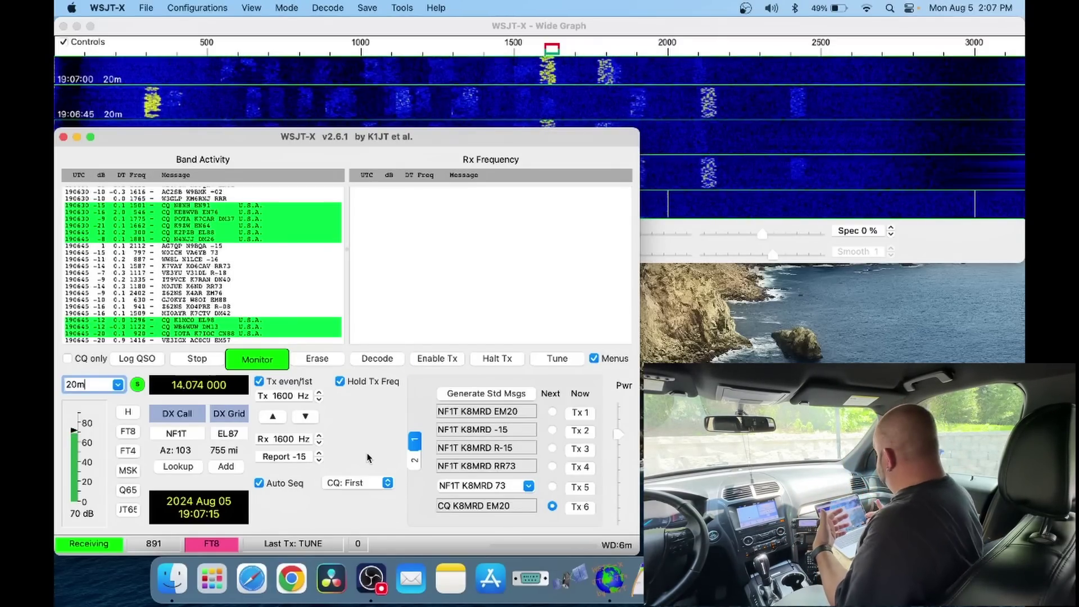
click(555, 359)
click(555, 359)
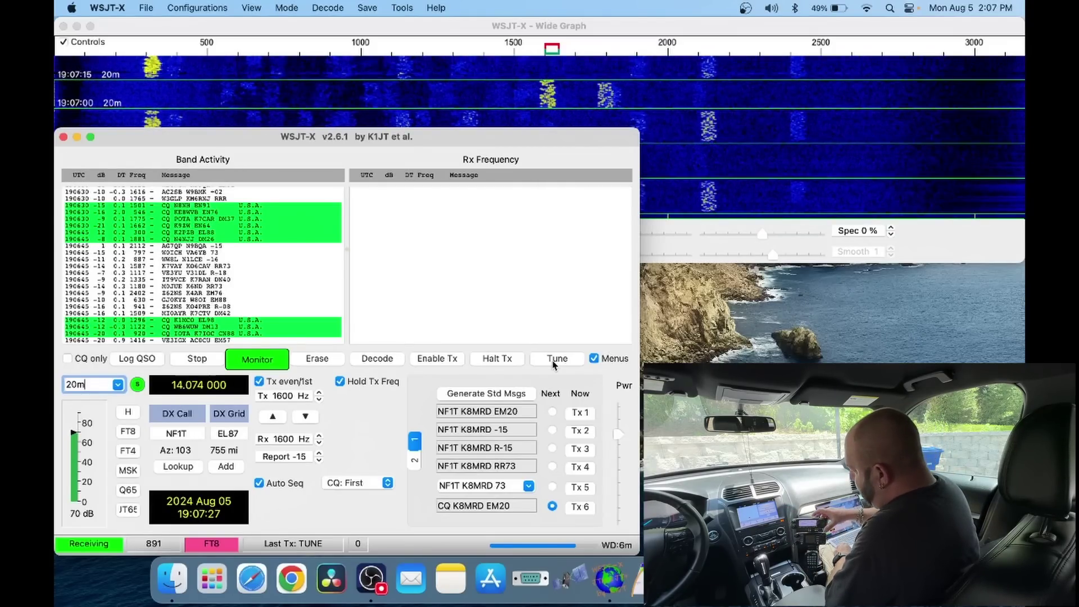
Step: Switch the band to 40m and return it to 20m
text(40m)
key(Return)
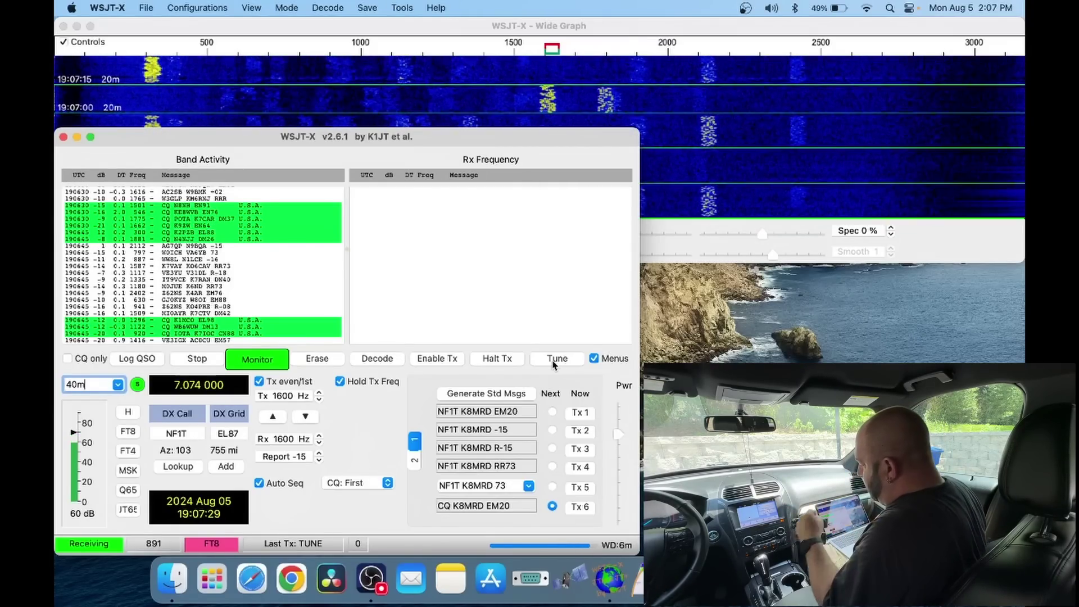
text(20m)
key(Return)
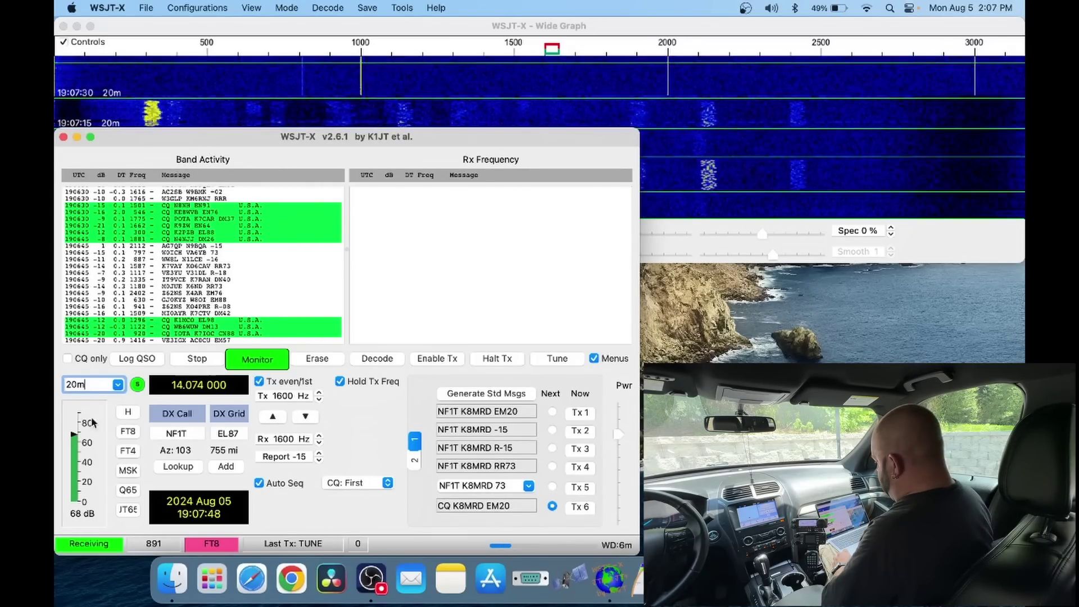
Step: Switch the operating band to 40m at 7.074 MHz
text(40m)
key(Return)
click(119, 388)
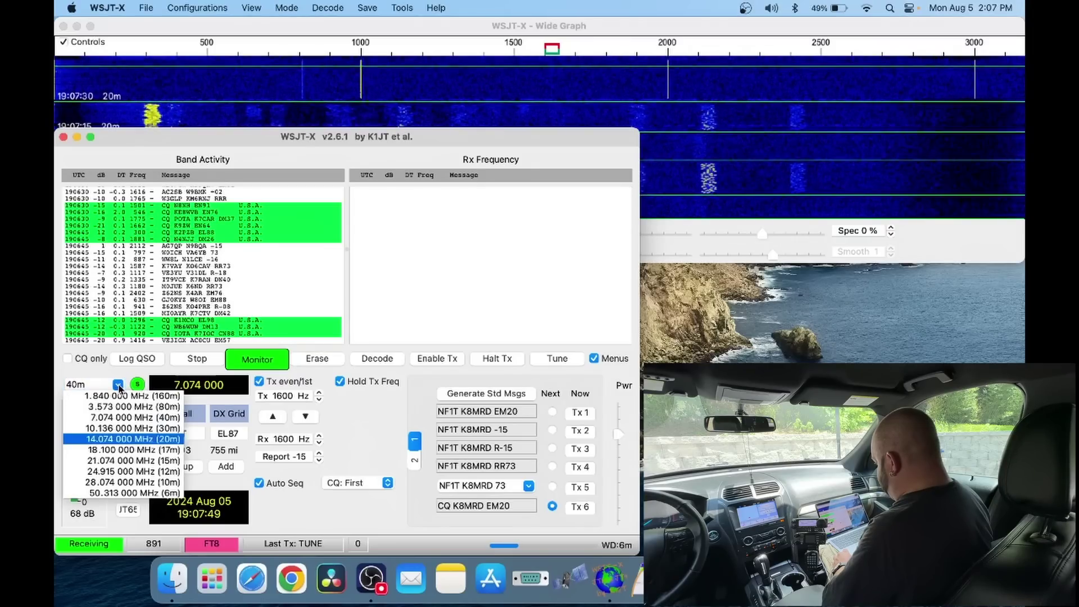
click(150, 413)
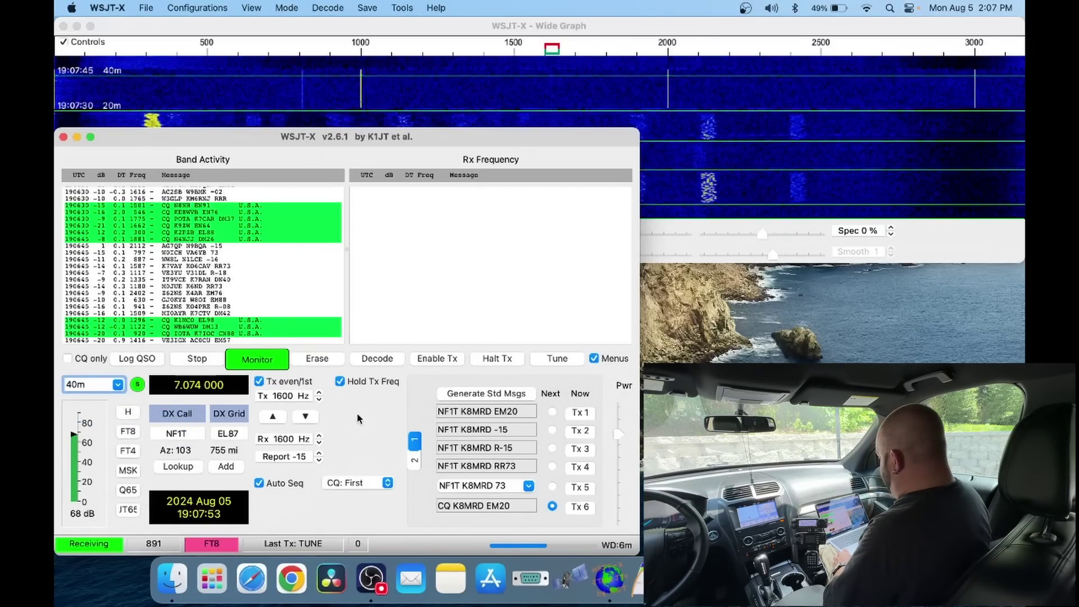
click(118, 386)
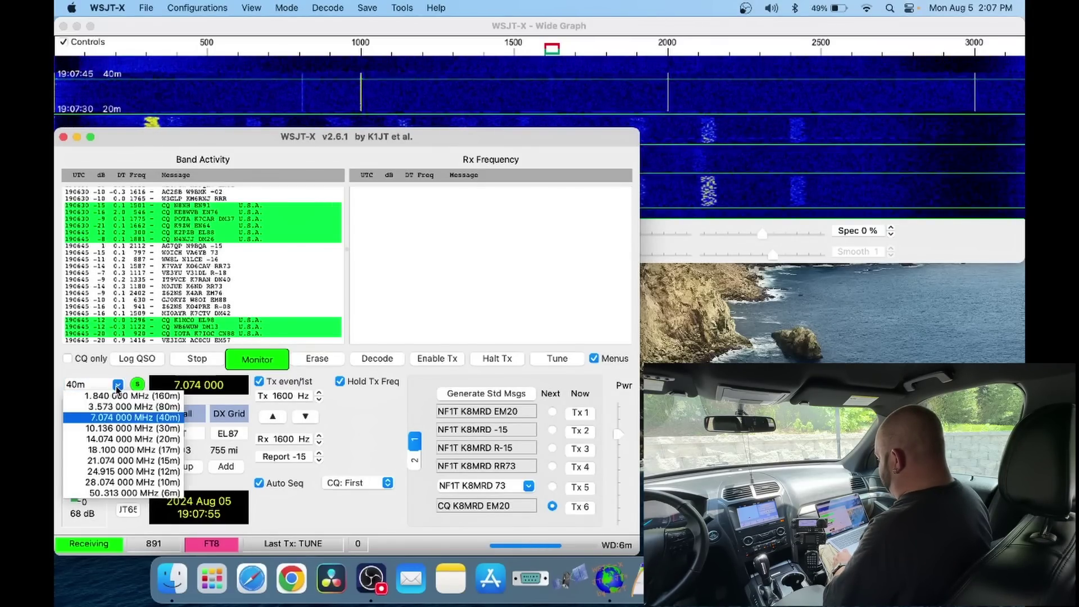
click(116, 417)
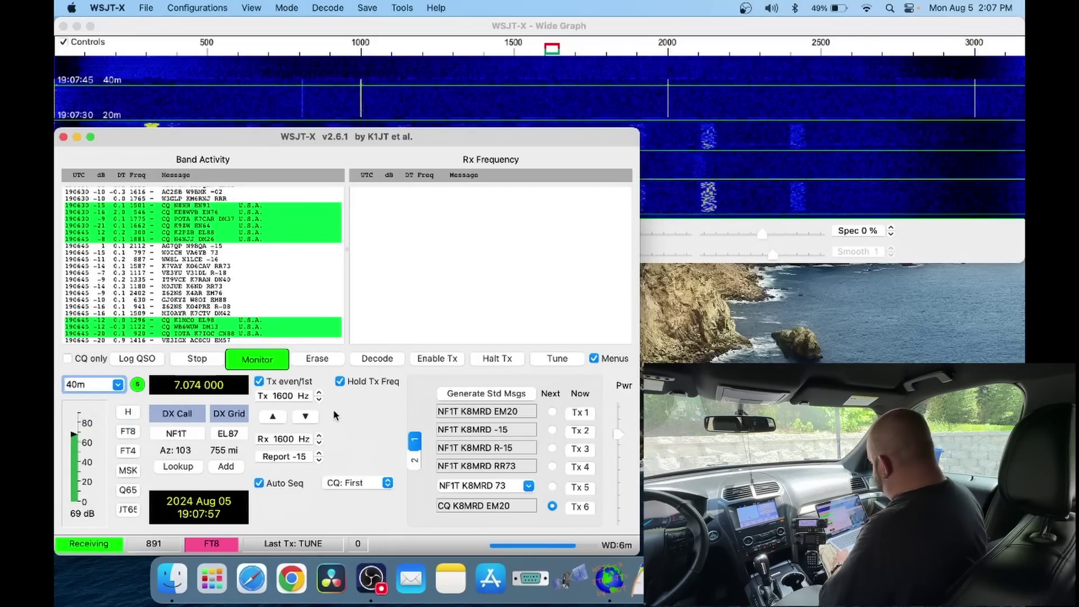
Step: Transmit a tune carrier on 40m twice, stopping it each time
click(558, 360)
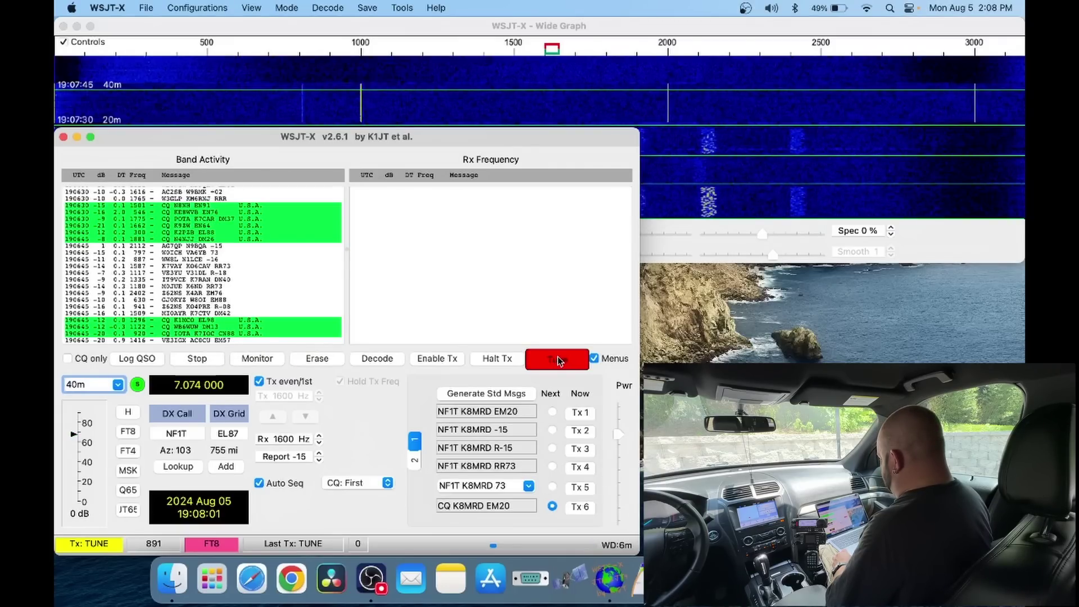
click(558, 360)
click(558, 360)
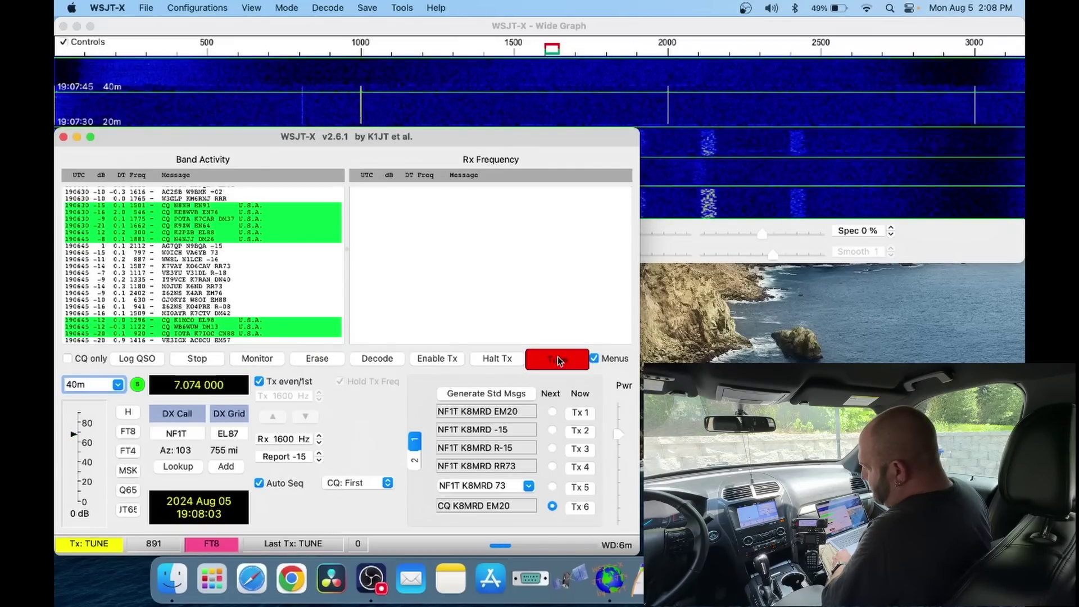
click(558, 360)
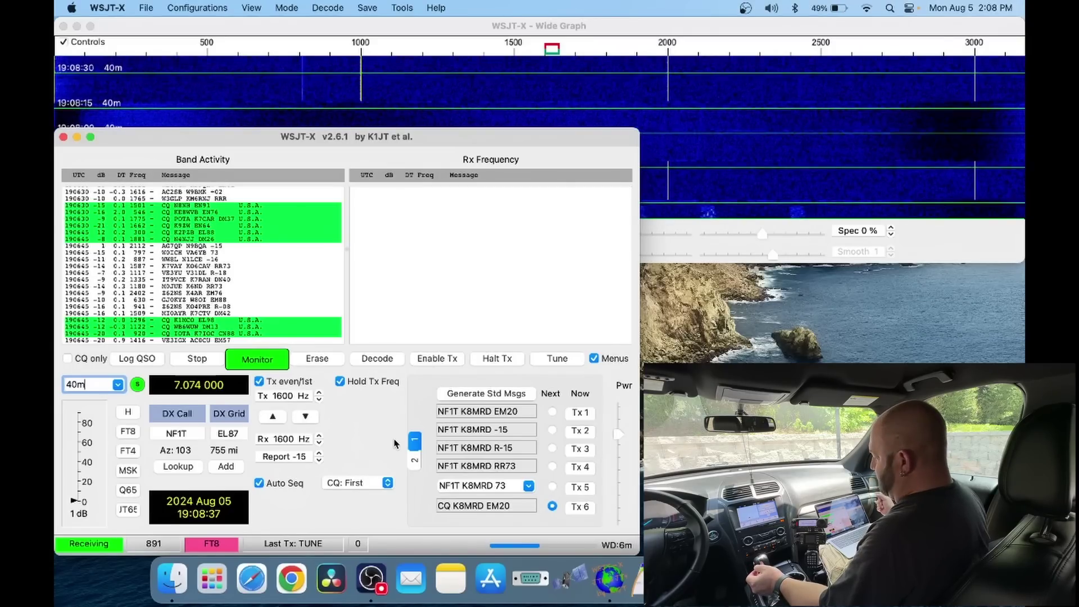
Step: Switch the operating band to 10m and transmit a short tune carrier, stopping it again
key(BackSpace)
key(BackSpace)
key(BackSpace)
text(10m)
key(Return)
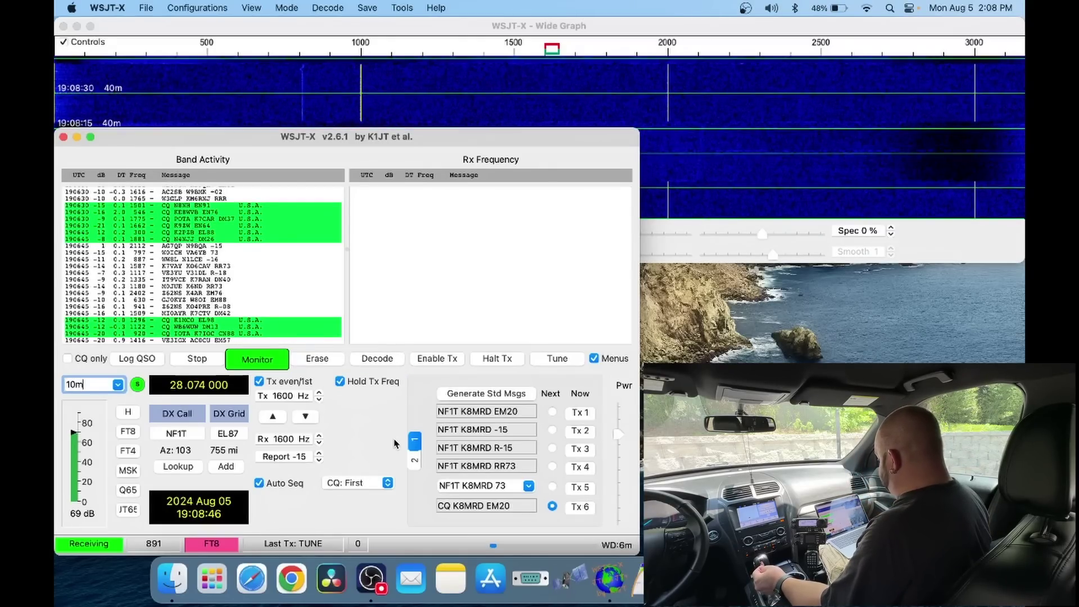
click(550, 360)
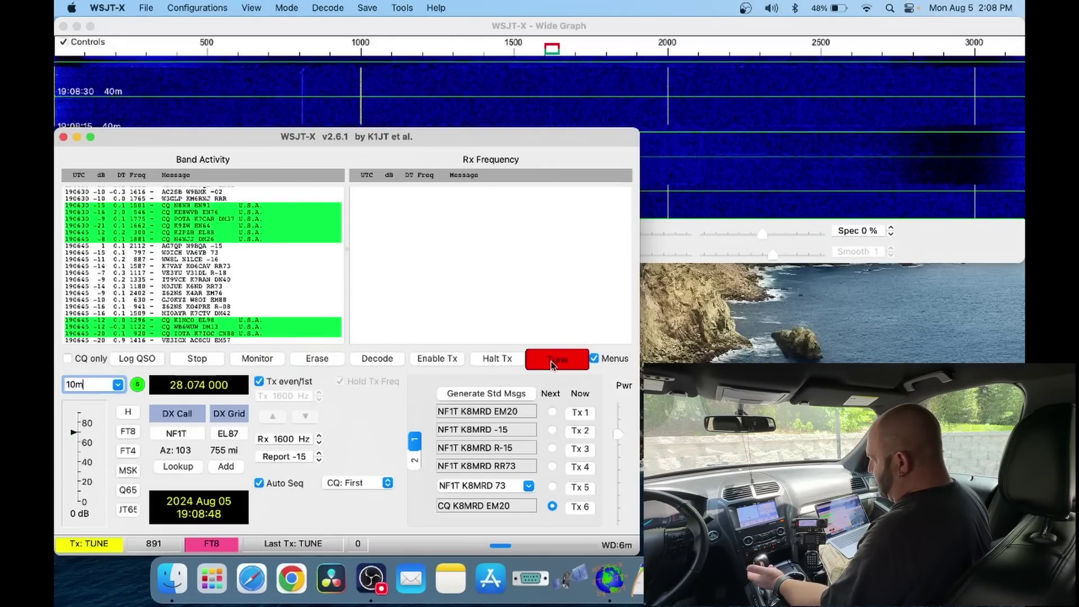
click(551, 360)
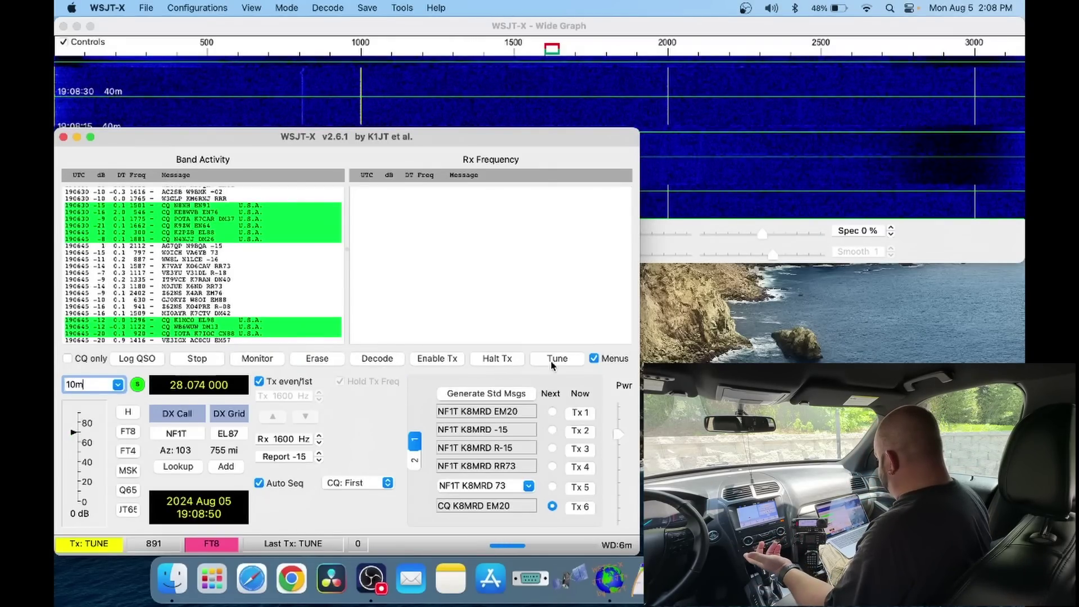